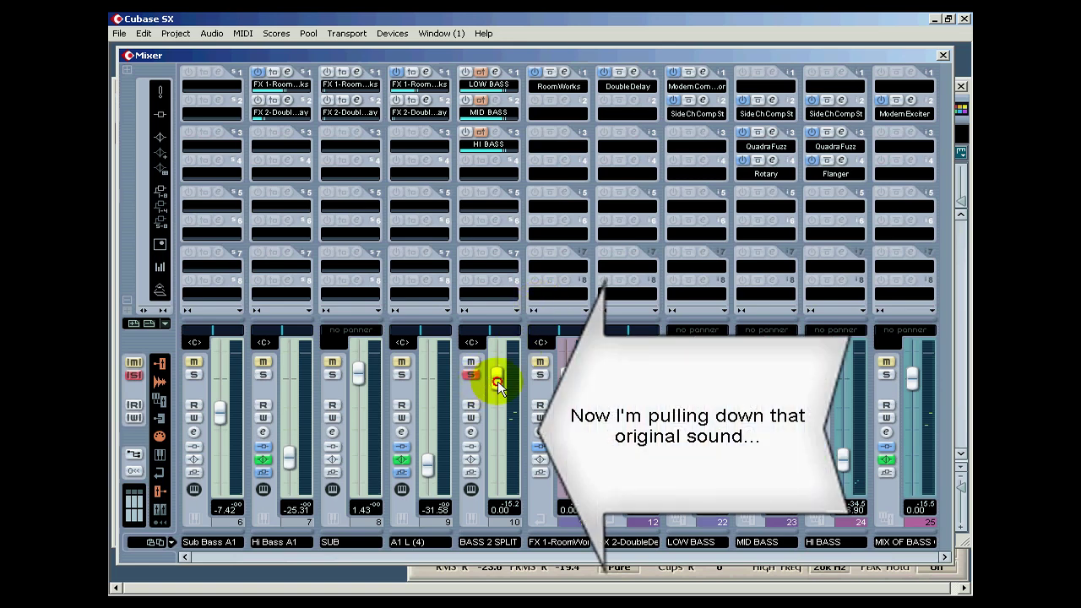
# Step: Pull the BASS 2 SPLIT channel fader fully down and turn on its pre-fader sends to the LOW BASS, MID BASS and HI BASS groups
pyautogui.moveTo(495, 379); pyautogui.dragTo(490, 507)
pyautogui.click(464, 100)
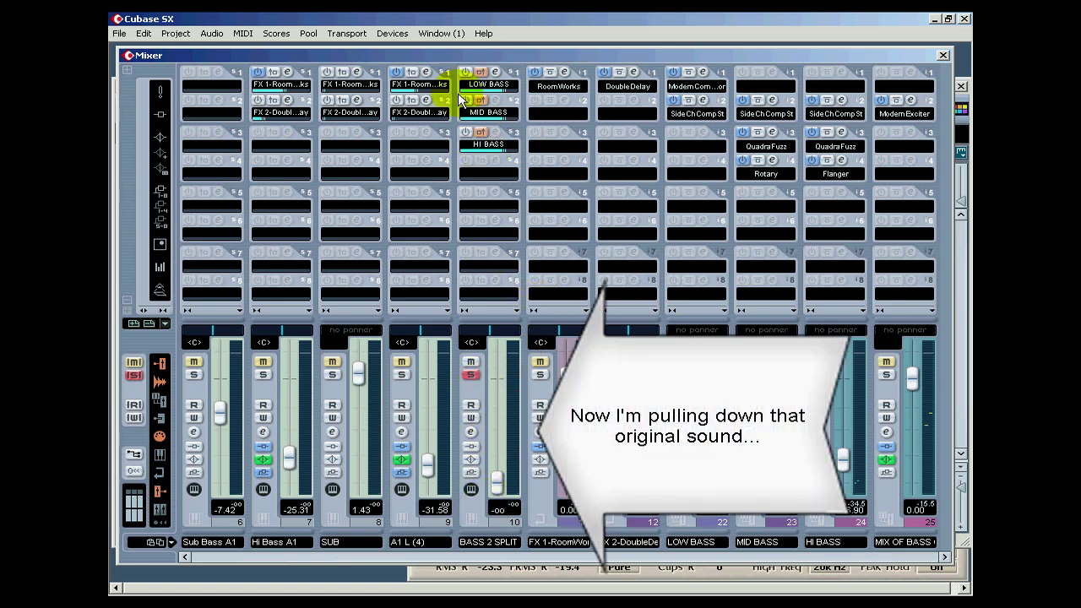
pyautogui.click(466, 132)
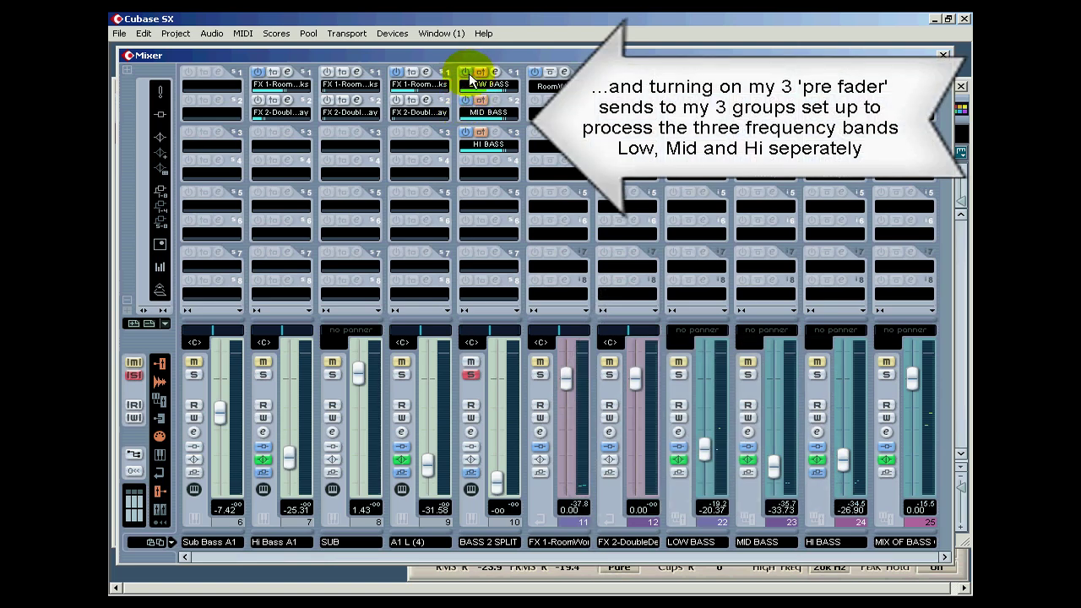
# Step: Hide the instrument channels in the mixer and review the ModernCompressor and SideChCompSt inserts on the LOW BASS group
pyautogui.click(159, 454)
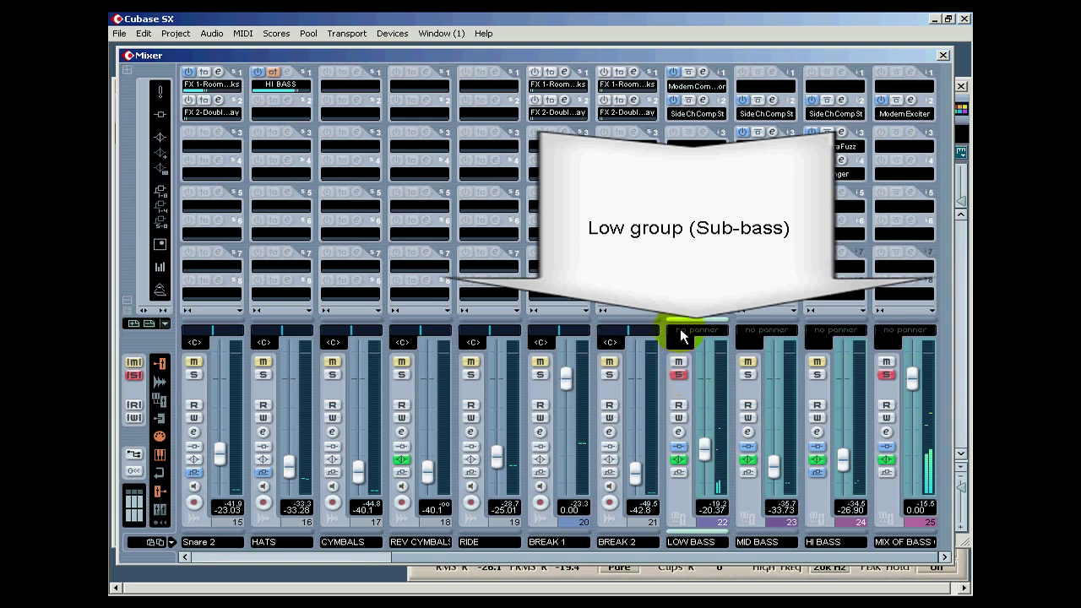
pyautogui.click(704, 72)
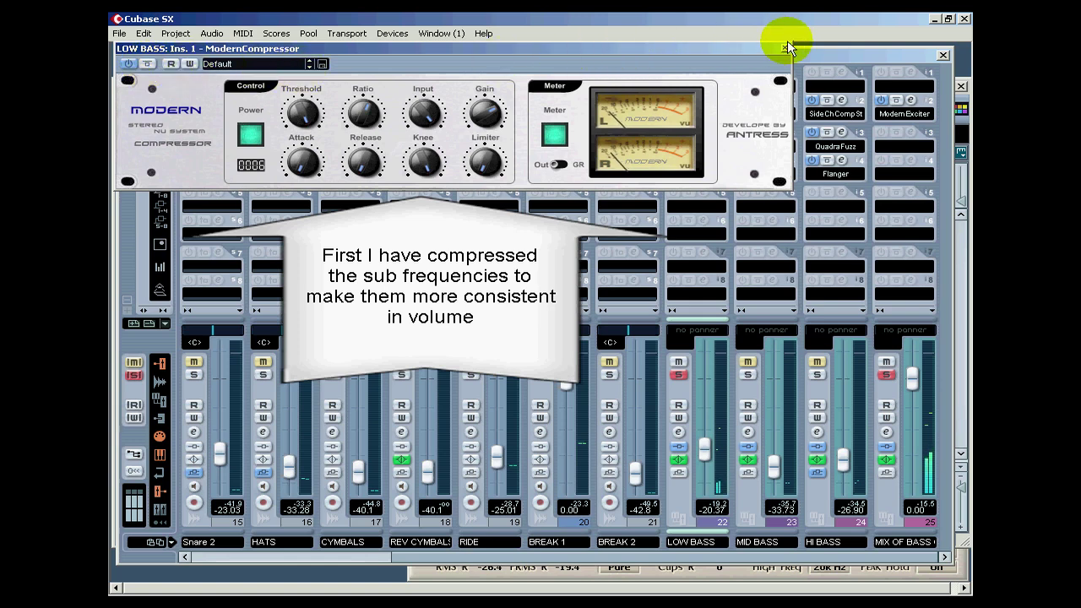
pyautogui.click(787, 46)
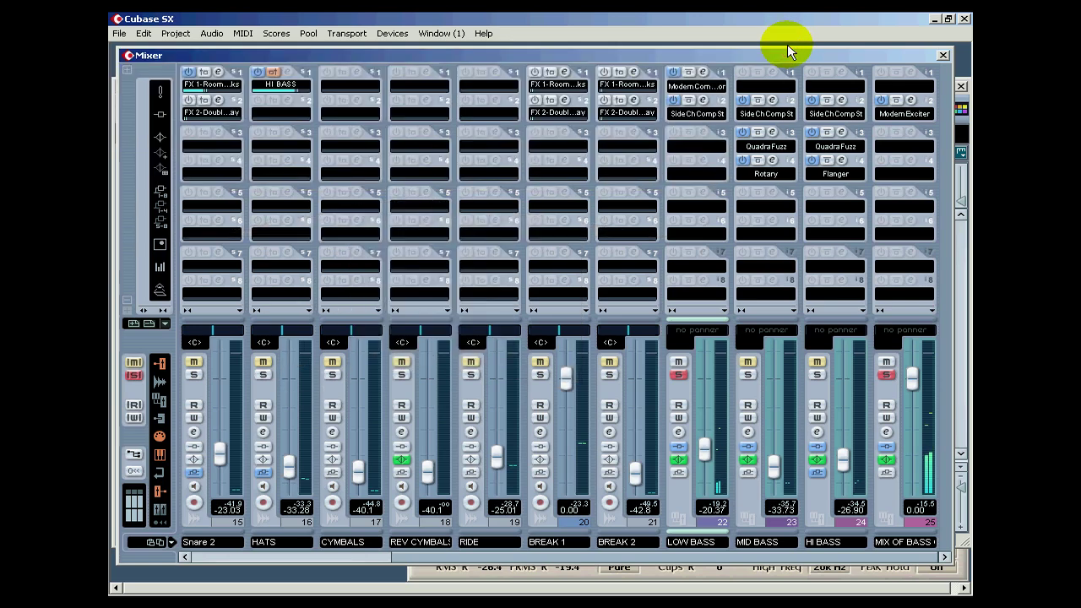
pyautogui.click(704, 101)
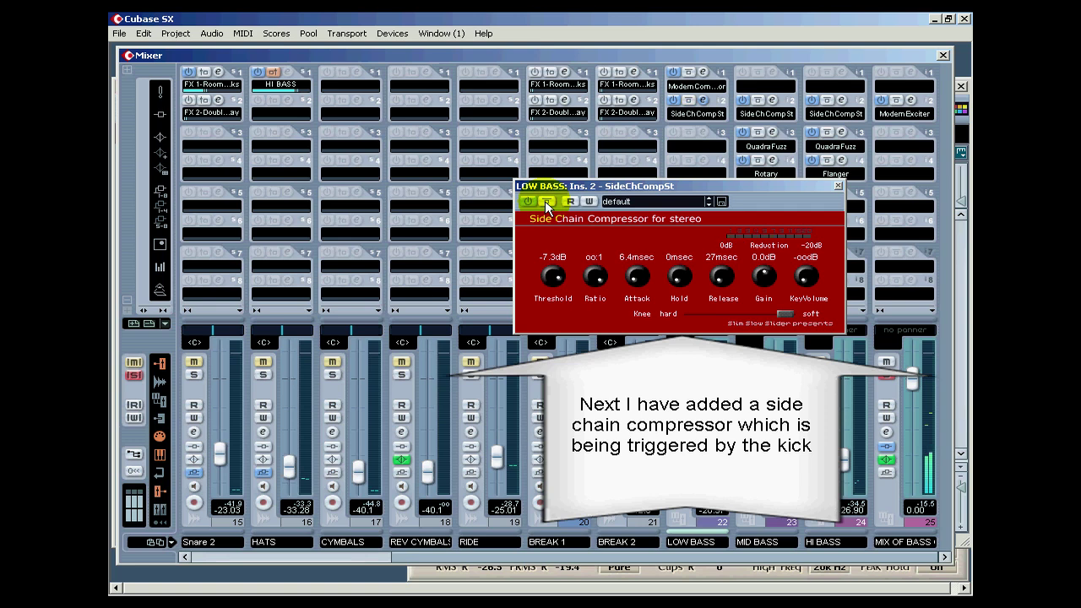
pyautogui.click(838, 186)
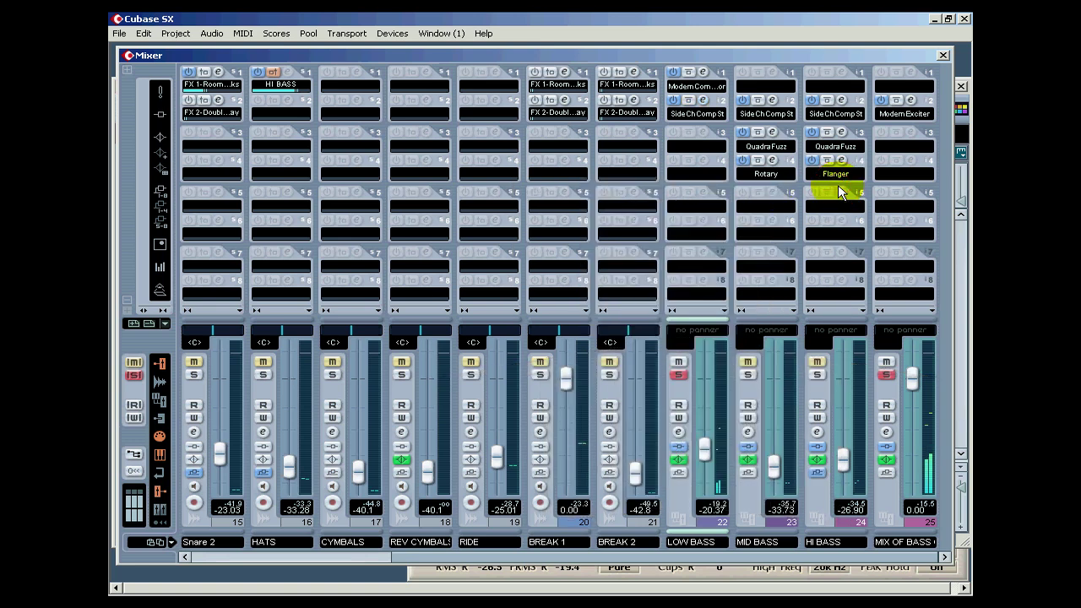
# Step: Switch the solo from LOW BASS to MID BASS and audition the group's SideChCompSt insert with its bypass toggled
pyautogui.click(679, 374)
pyautogui.click(747, 375)
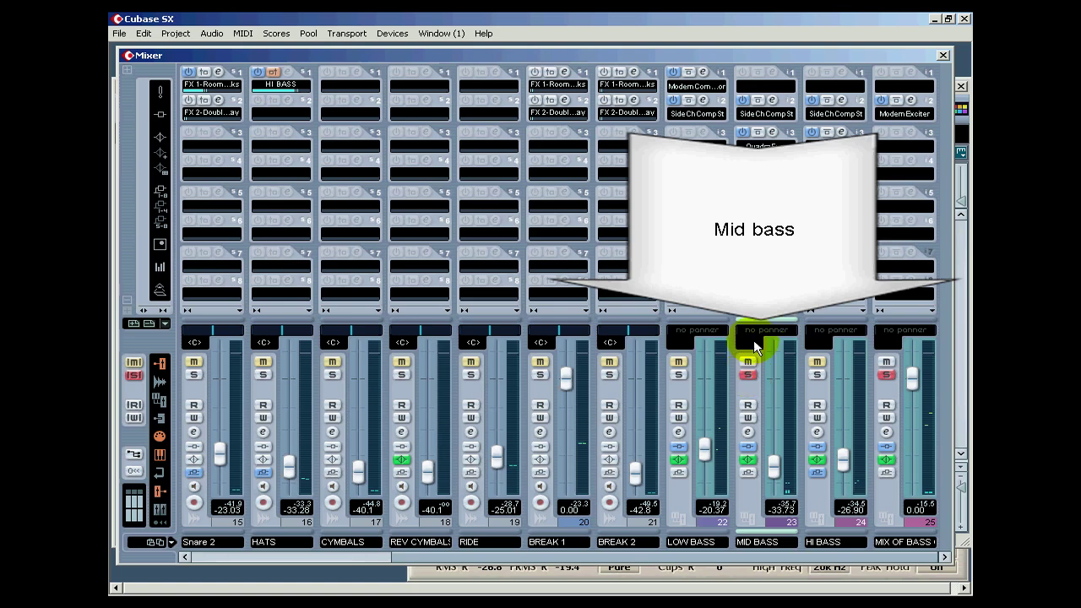
pyautogui.click(772, 100)
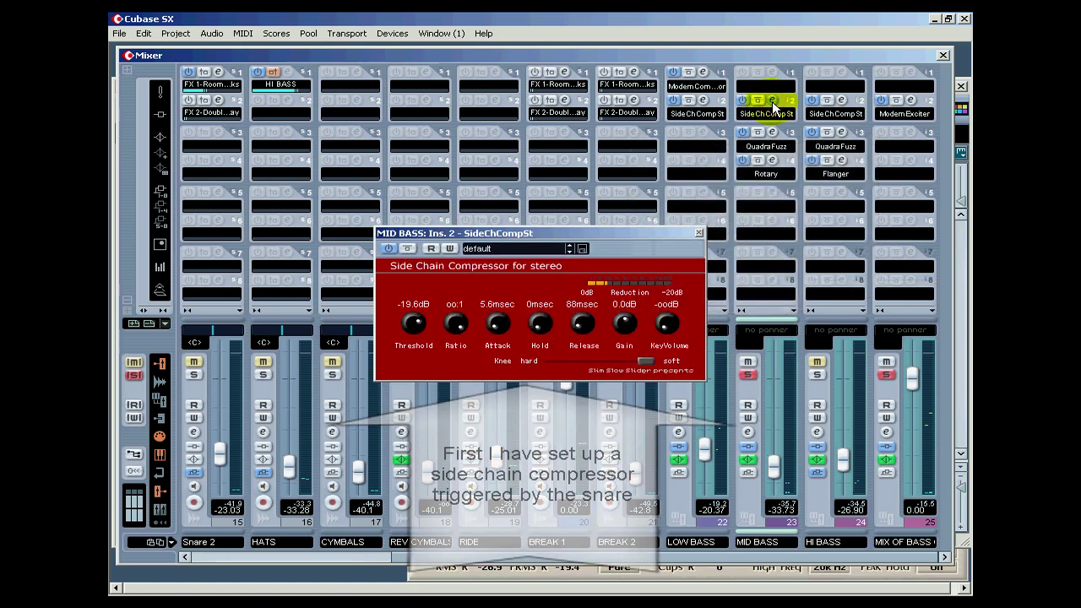
pyautogui.click(406, 248)
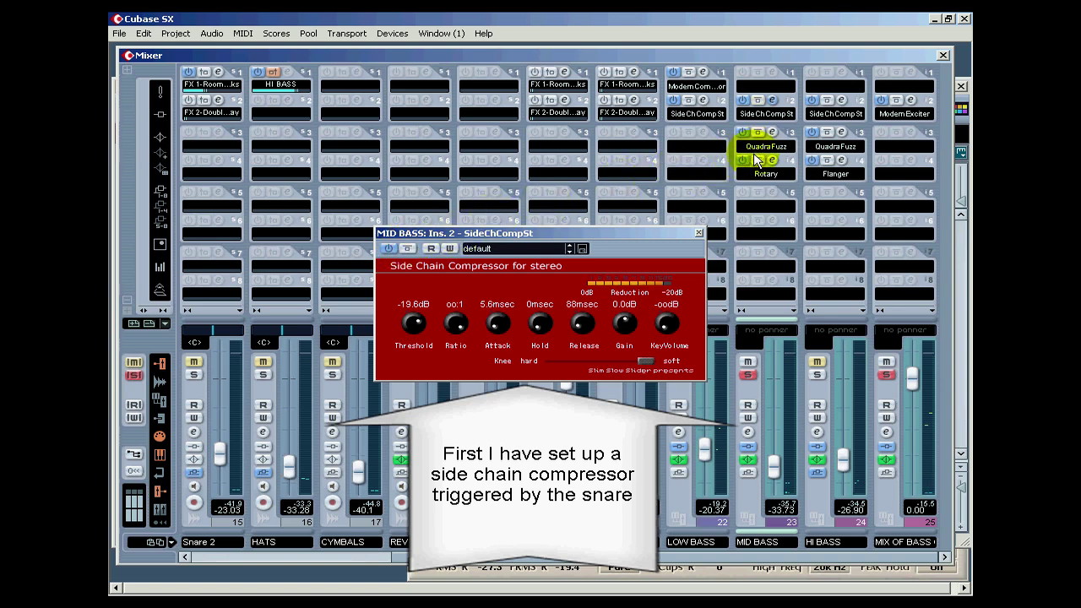
pyautogui.click(699, 234)
# Step: Audition the QuadraFuzz and Rotary inserts on the MID BASS group, comparing the bypassed and active sound
pyautogui.click(772, 132)
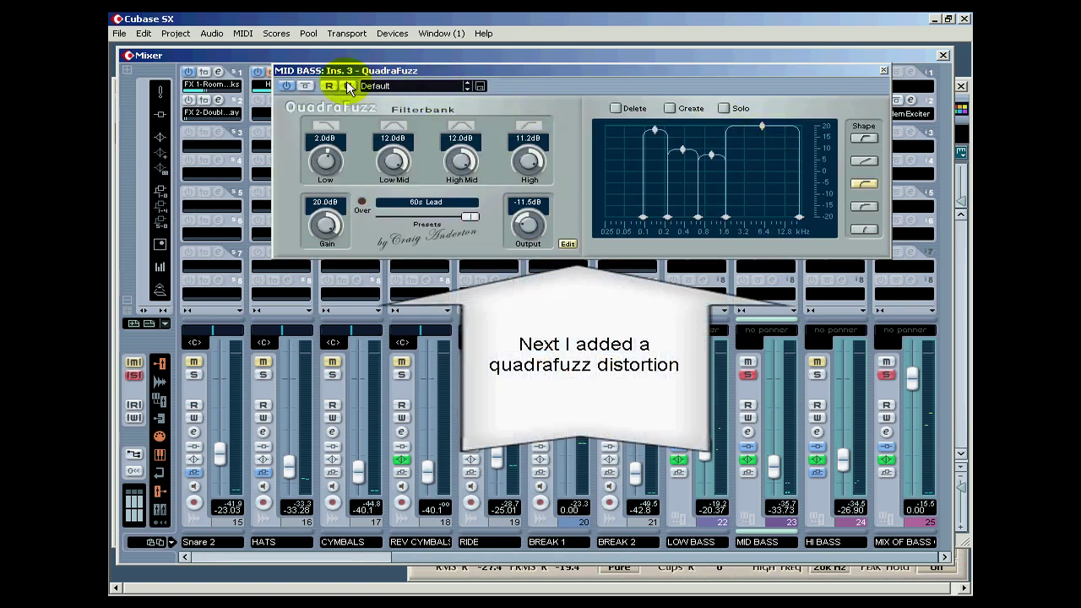
pyautogui.click(305, 86)
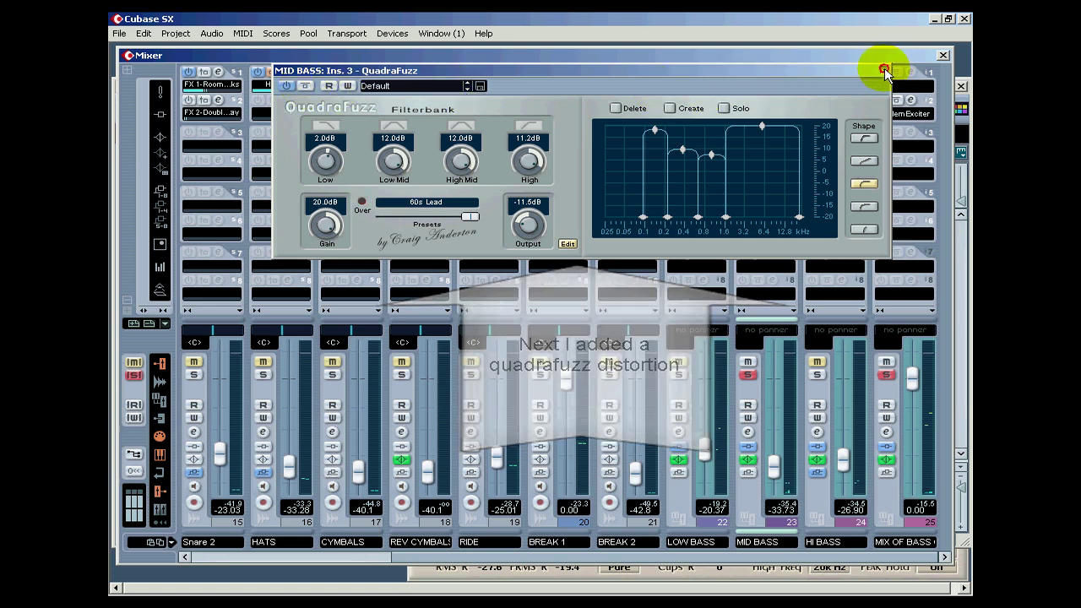
pyautogui.click(883, 69)
pyautogui.click(772, 160)
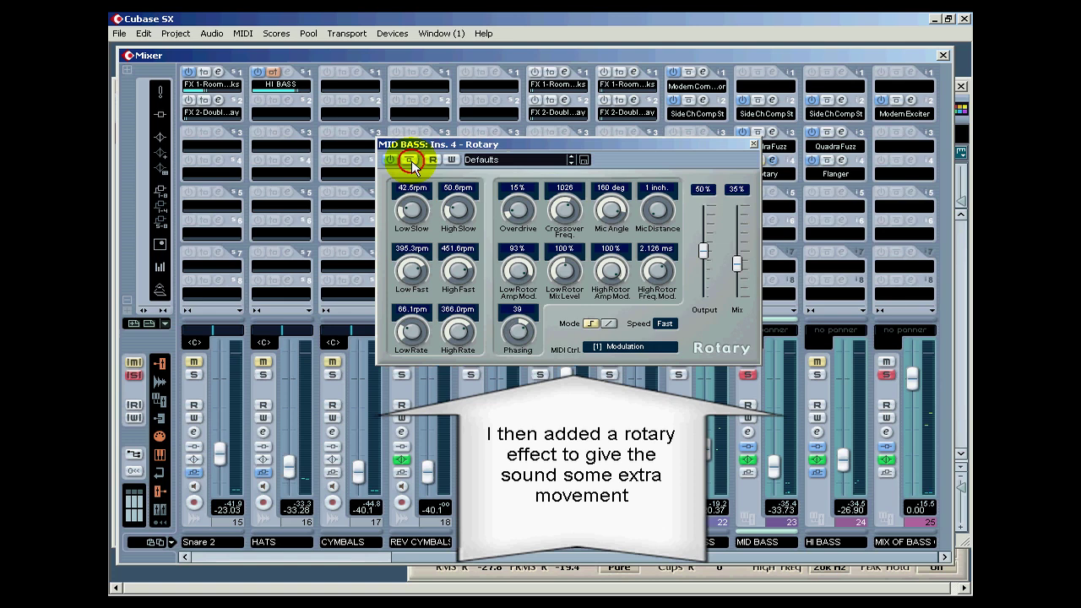
pyautogui.click(753, 144)
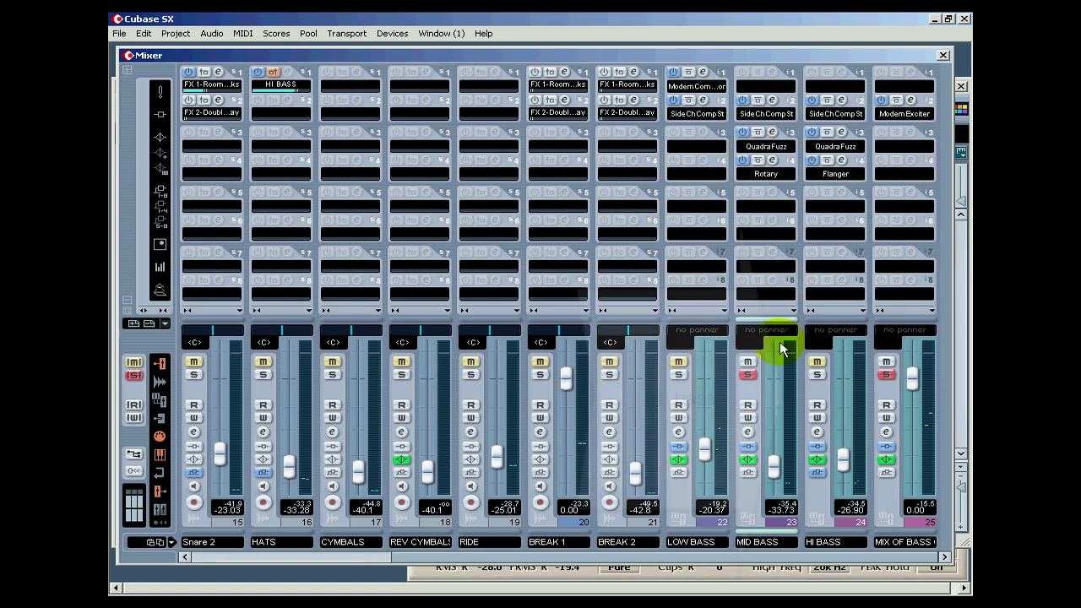
# Step: Solo the HI BASS group and compare its SideChCompSt insert bypassed and active
pyautogui.click(818, 374)
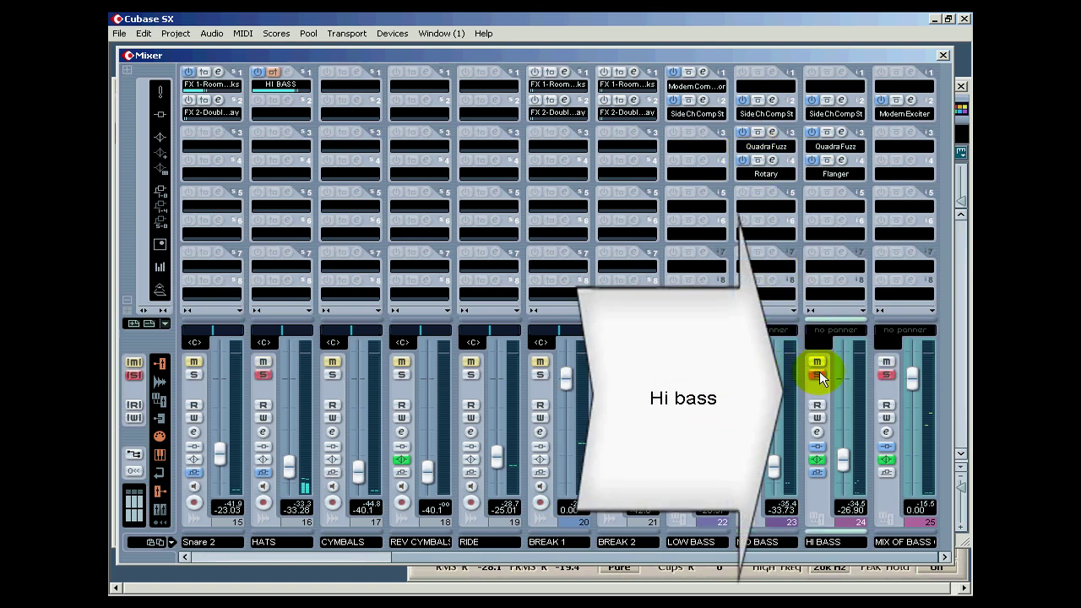
pyautogui.click(842, 103)
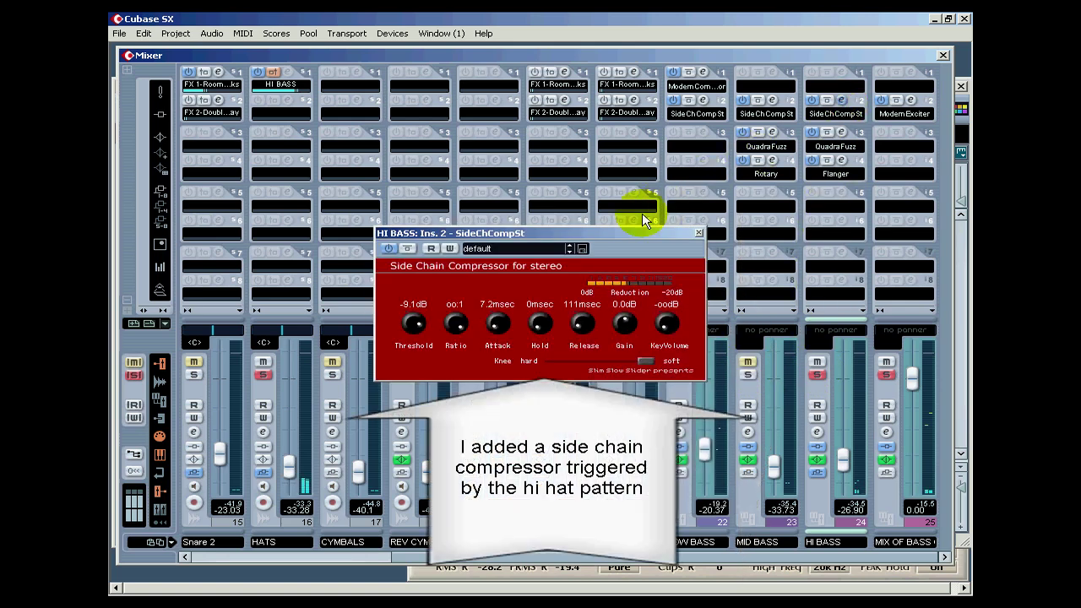
pyautogui.click(409, 250)
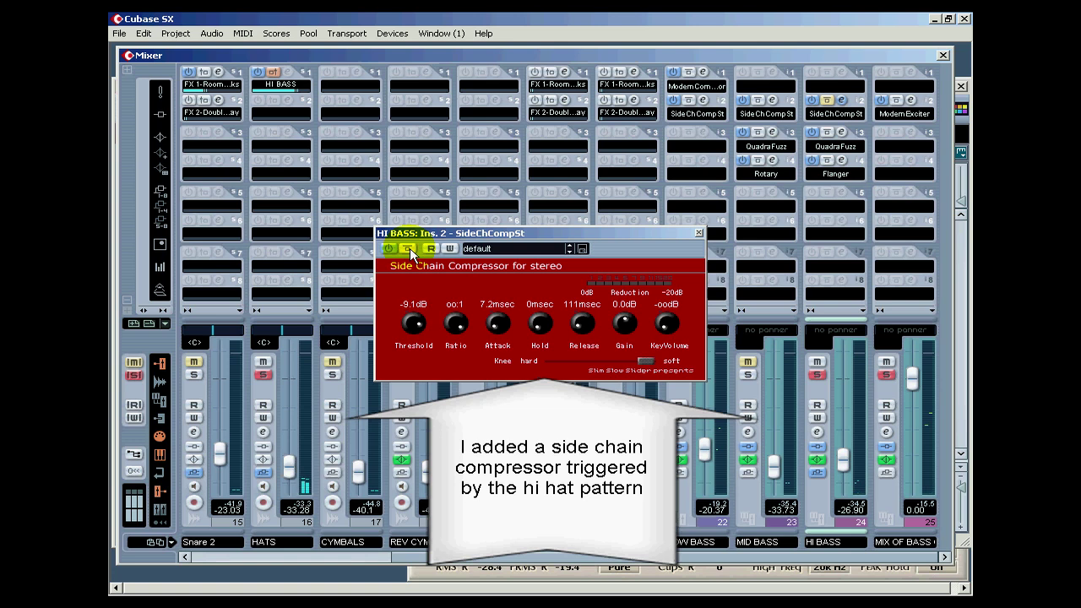
pyautogui.click(408, 249)
pyautogui.click(700, 233)
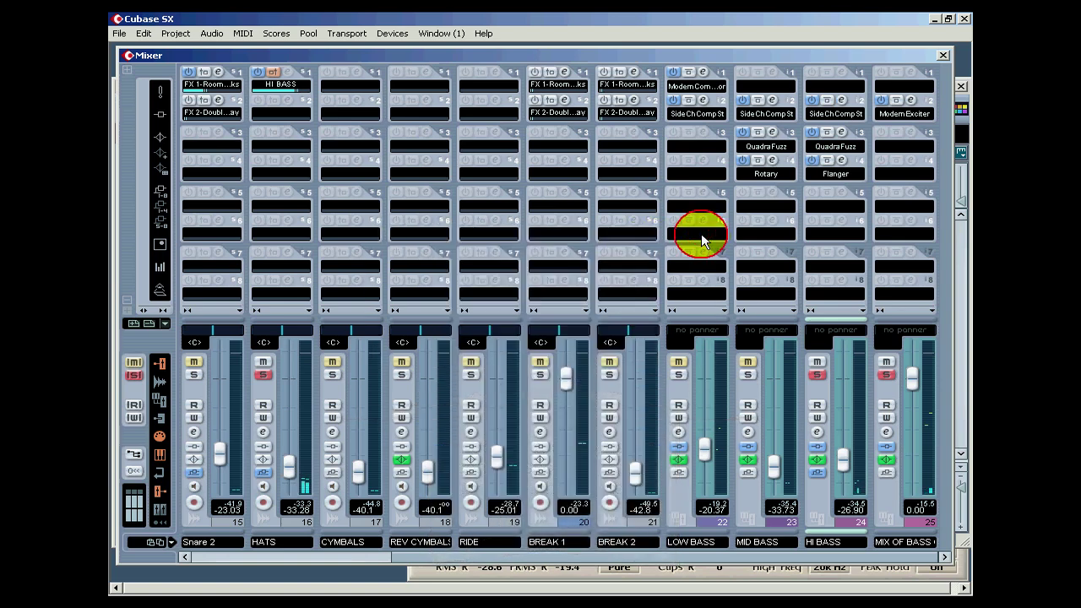
# Step: Review the QuadraFuzz distortion and the Flanger insert on the HI BASS group
pyautogui.click(841, 133)
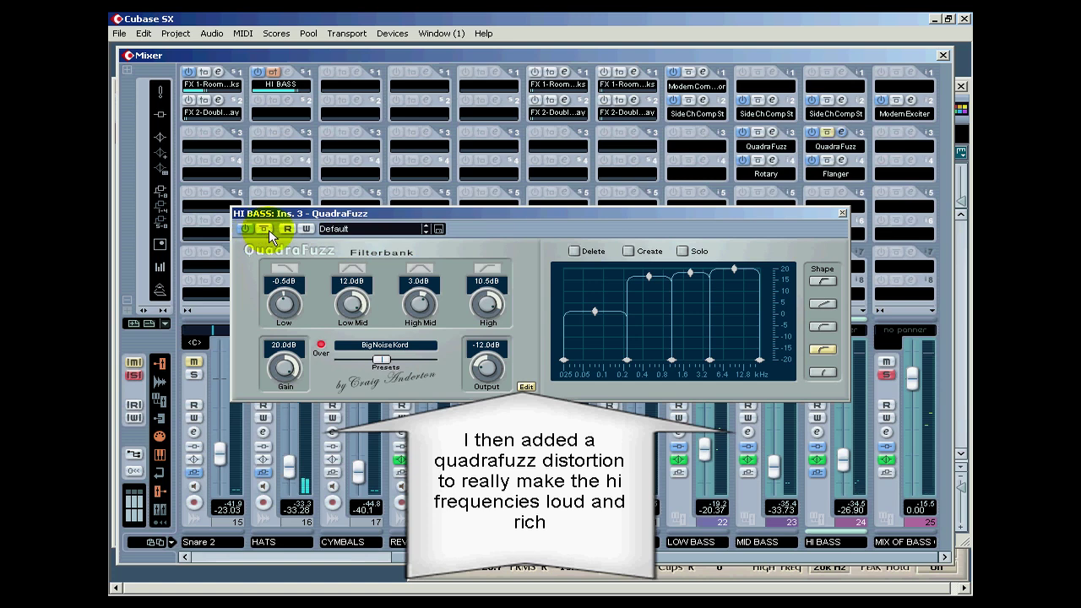
pyautogui.click(841, 212)
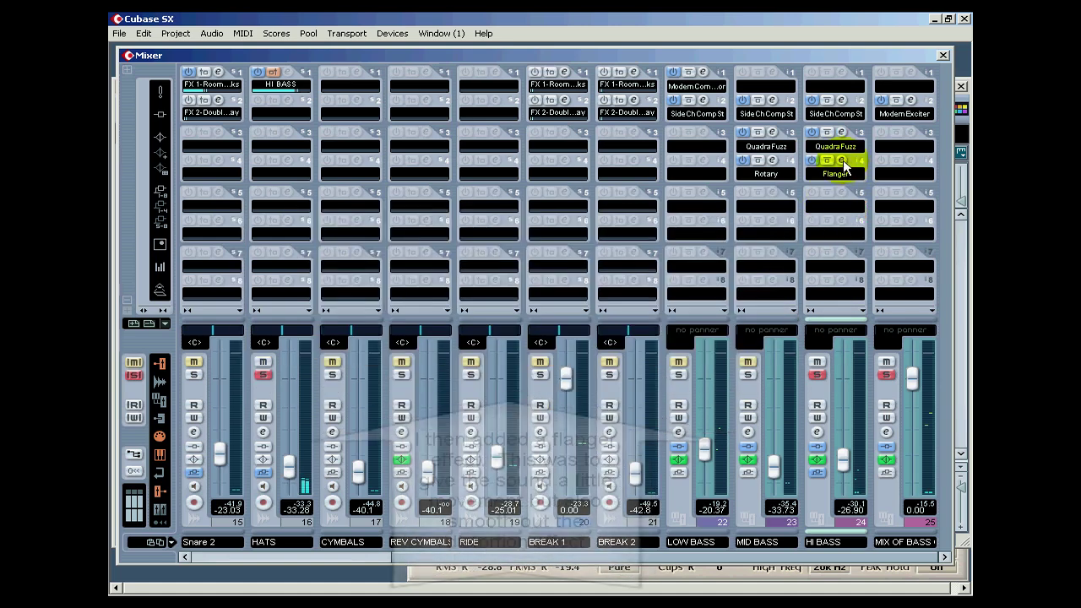
pyautogui.click(842, 161)
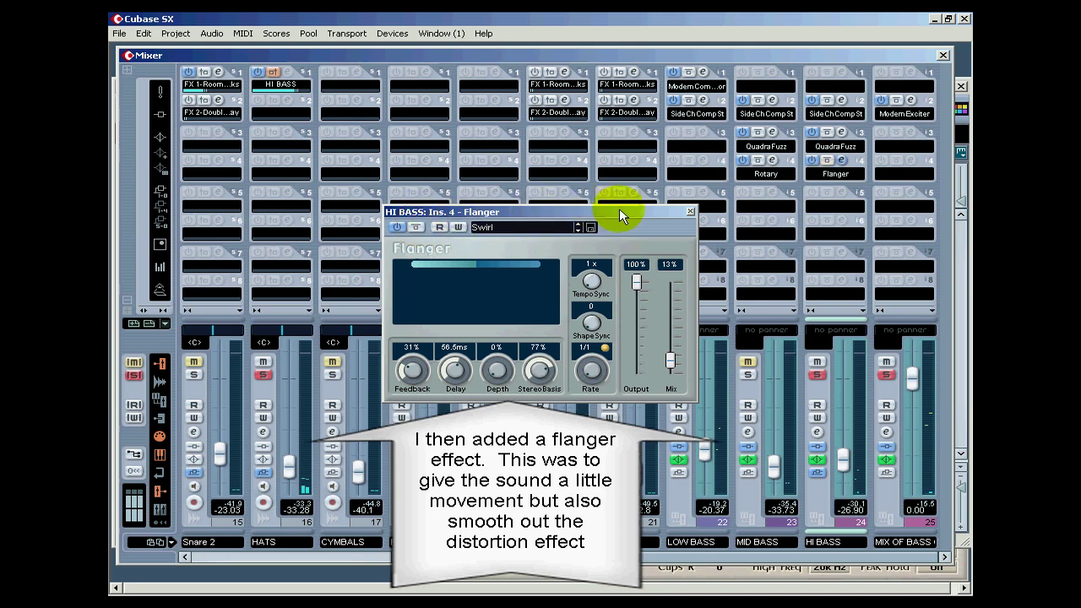
pyautogui.click(690, 212)
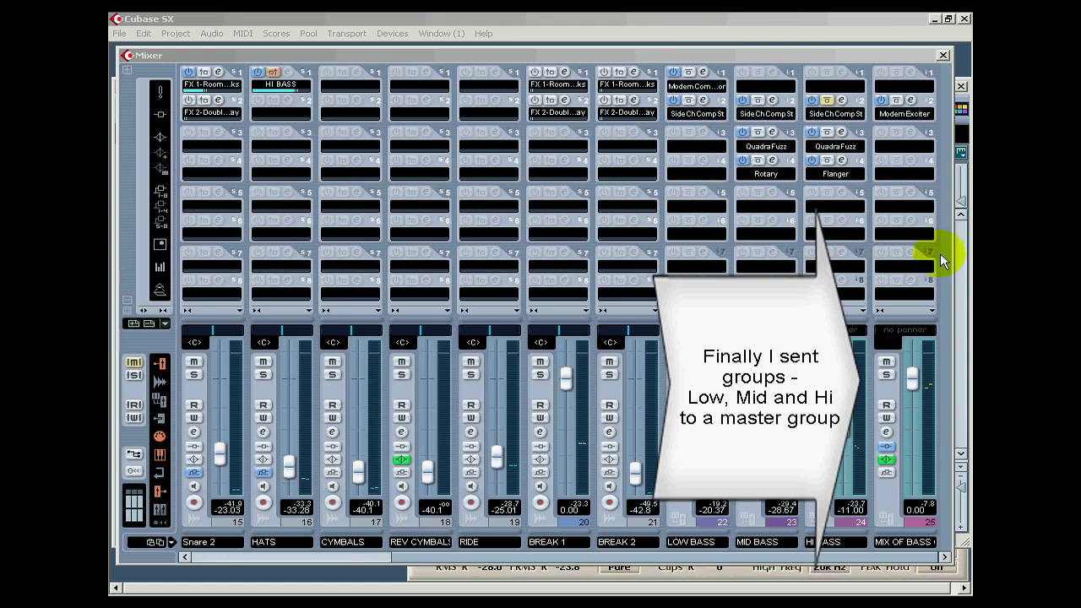
# Step: Compare the ModernExciter insert on the MIX OF BASS GROUPS channel bypassed and active, then close it
pyautogui.click(911, 100)
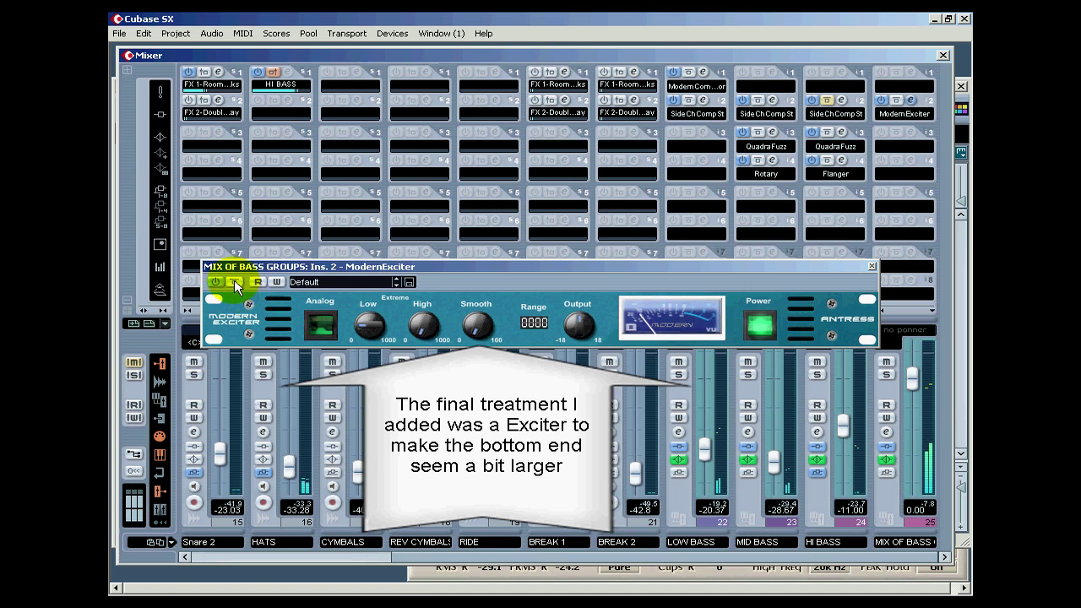
pyautogui.click(236, 283)
pyautogui.click(236, 284)
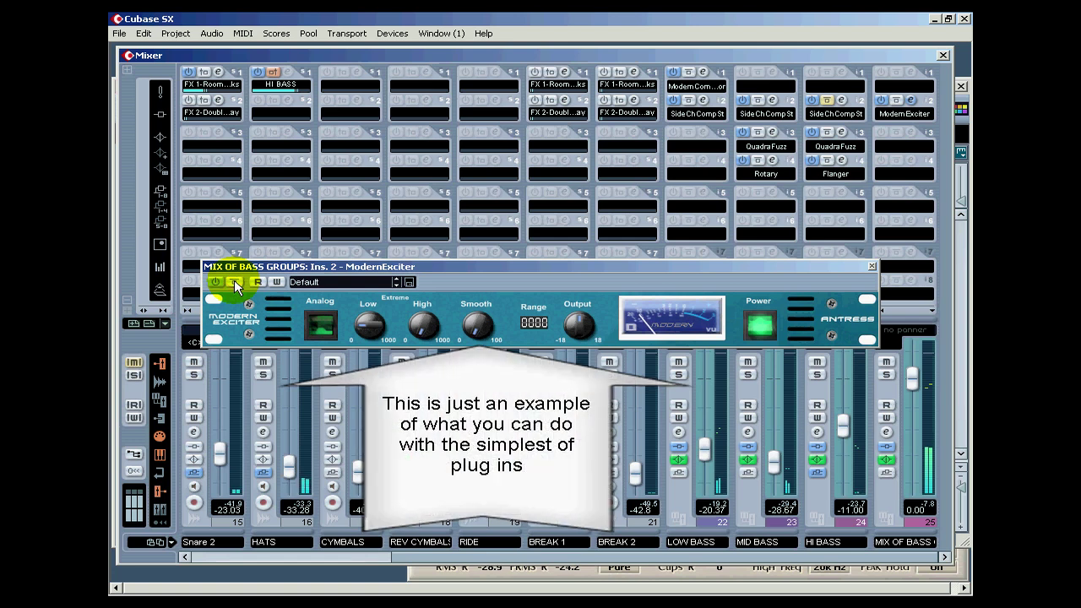
pyautogui.click(872, 267)
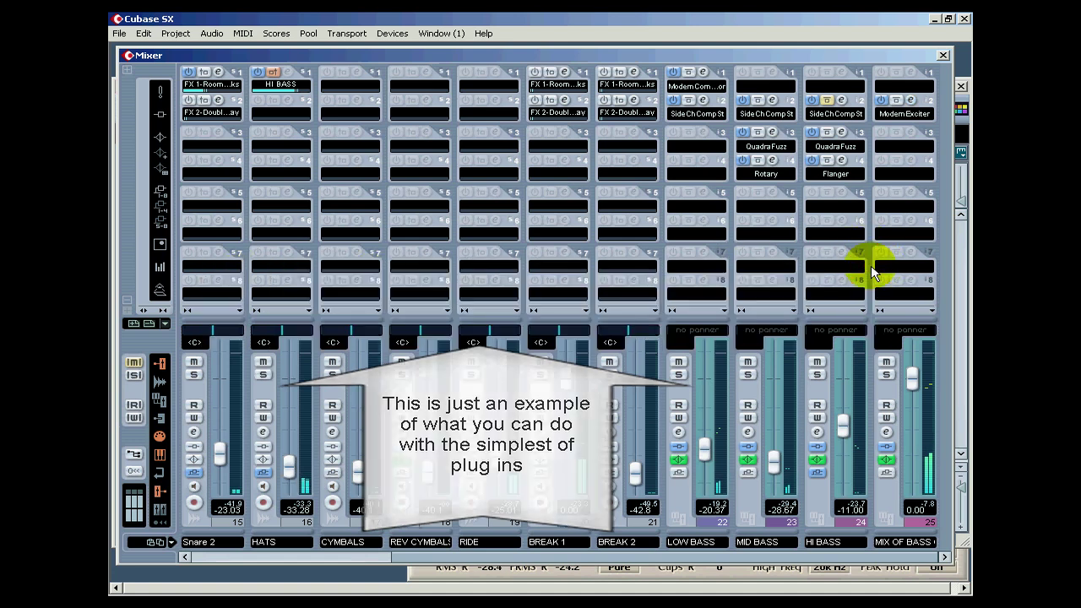